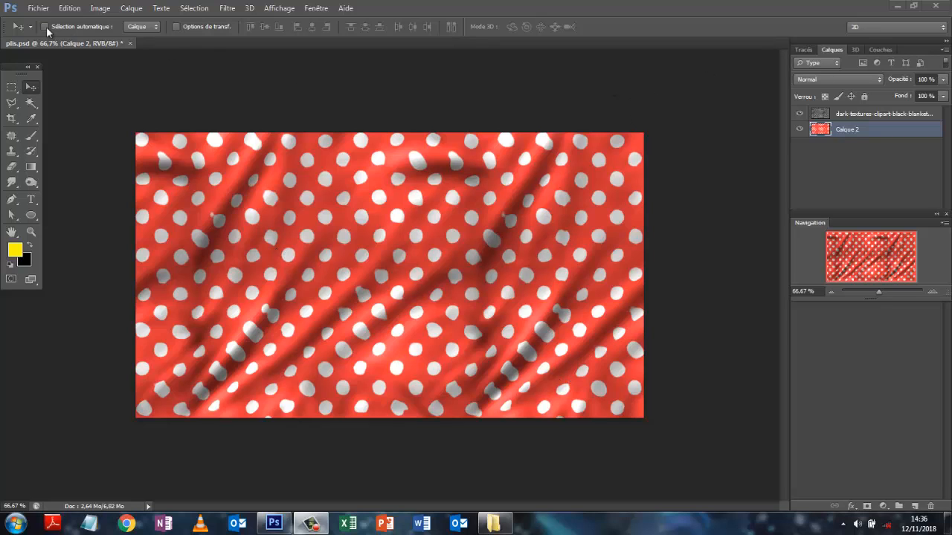
Create a new 1280 × 720 pixel RGB document at 72 pixels per inch with a transparent background
{"action": "left_click", "coordinate": [37, 9]}
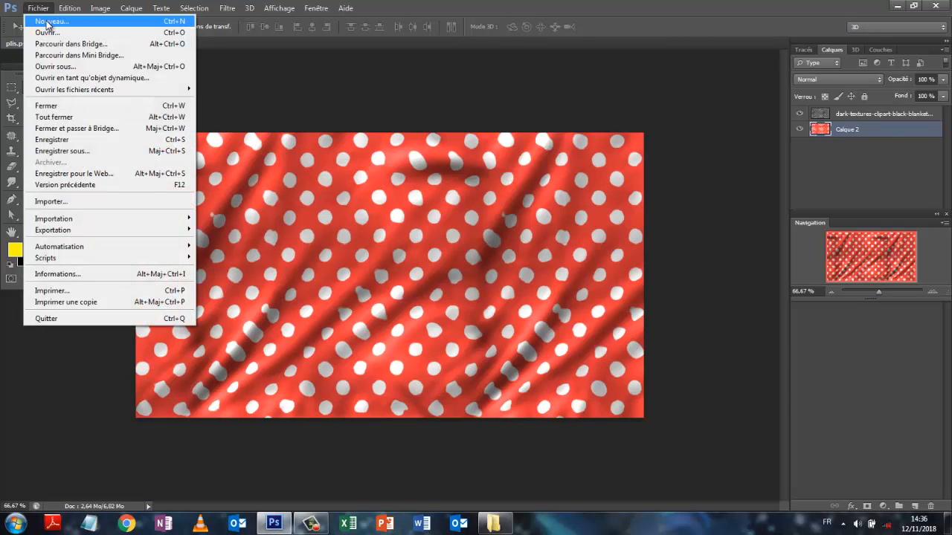
{"action": "left_click", "coordinate": [46, 22]}
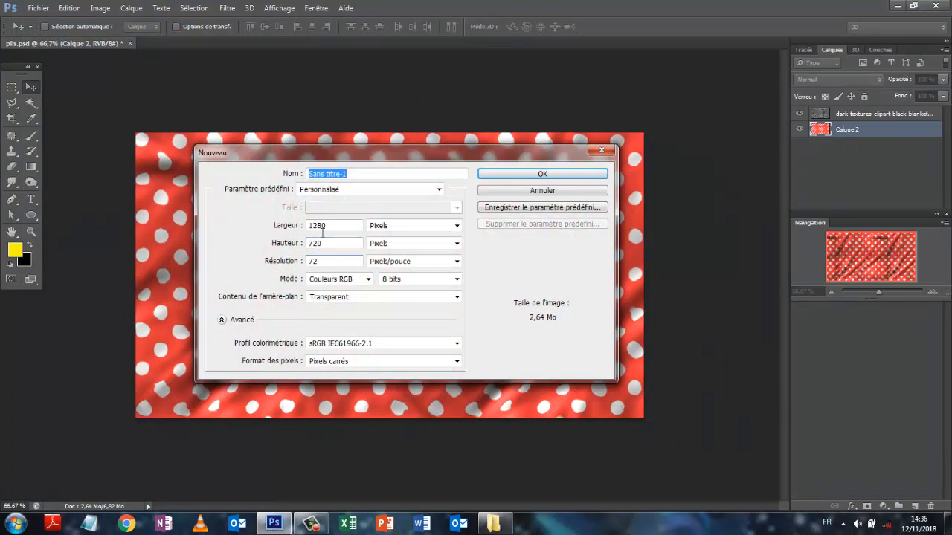
{"action": "left_click", "coordinate": [525, 178]}
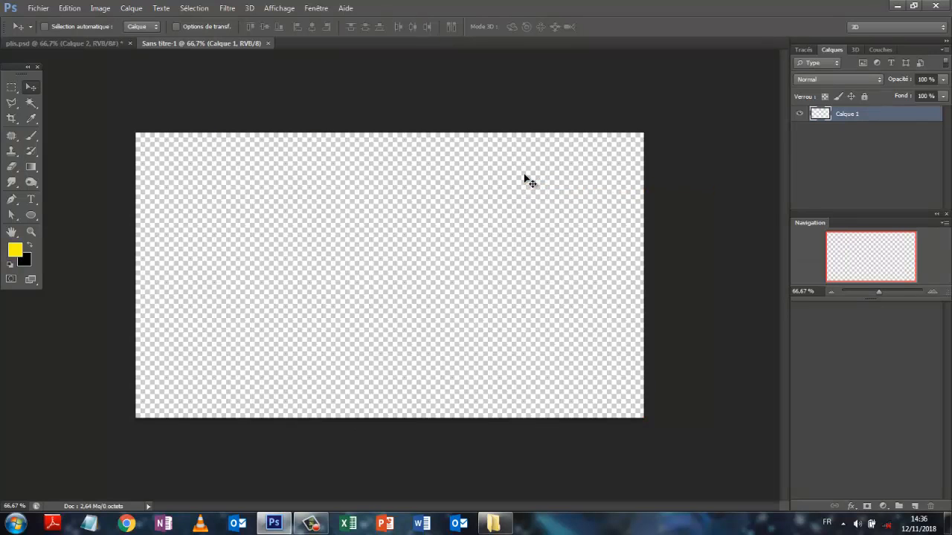
Place dark-textures-clipart-black-blanket-20.jpg from the flag folder on the USB disk and align it with the canvas's left edge
{"action": "left_click", "coordinate": [490, 526]}
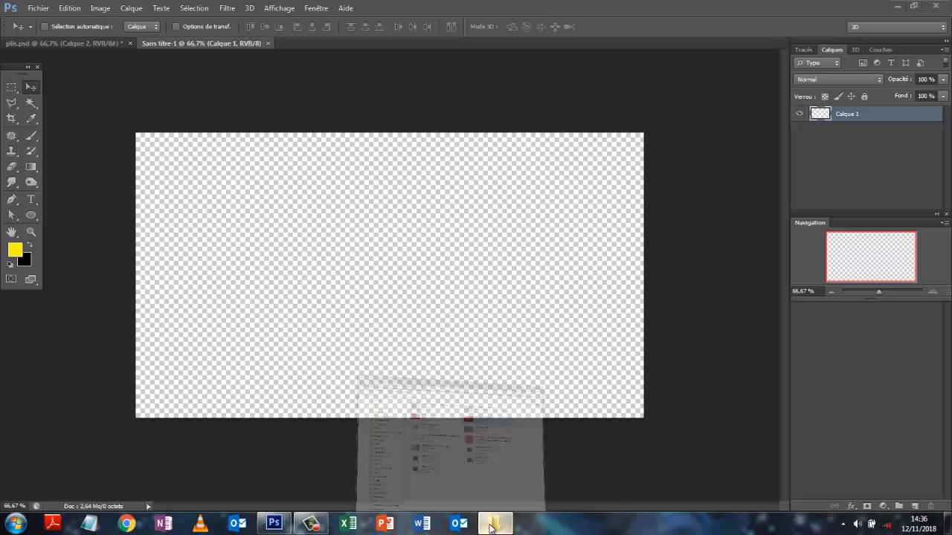
{"action": "left_click_drag", "start_coordinate": [322, 108], "coordinate": [638, 240]}
{"action": "left_click", "coordinate": [559, 318]}
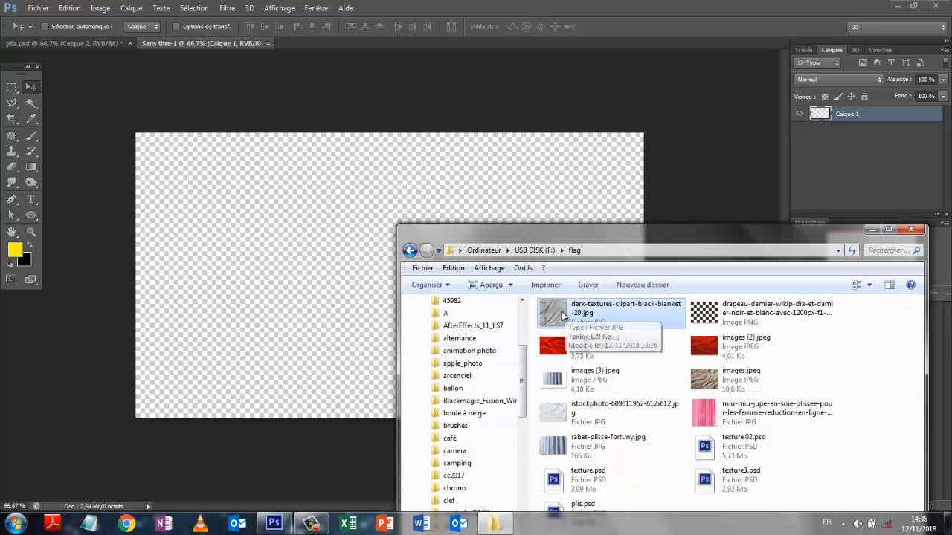
{"action": "left_click_drag", "start_coordinate": [598, 312], "coordinate": [273, 262]}
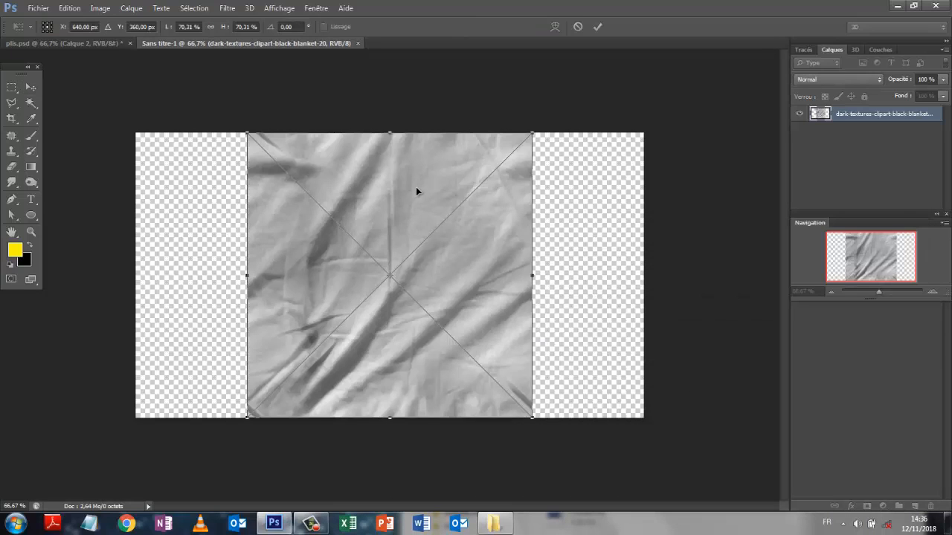
{"action": "left_click_drag", "start_coordinate": [415, 188], "coordinate": [303, 185]}
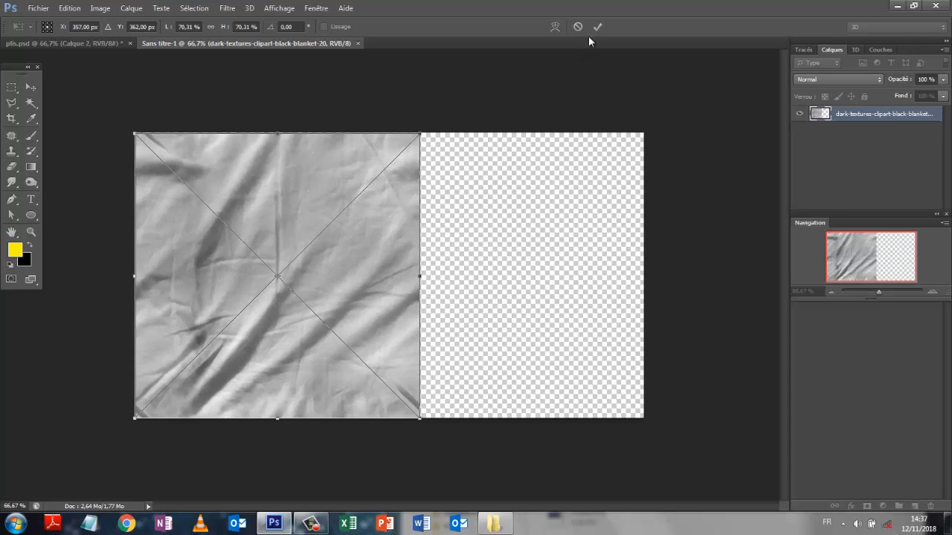
{"action": "left_click", "coordinate": [599, 28]}
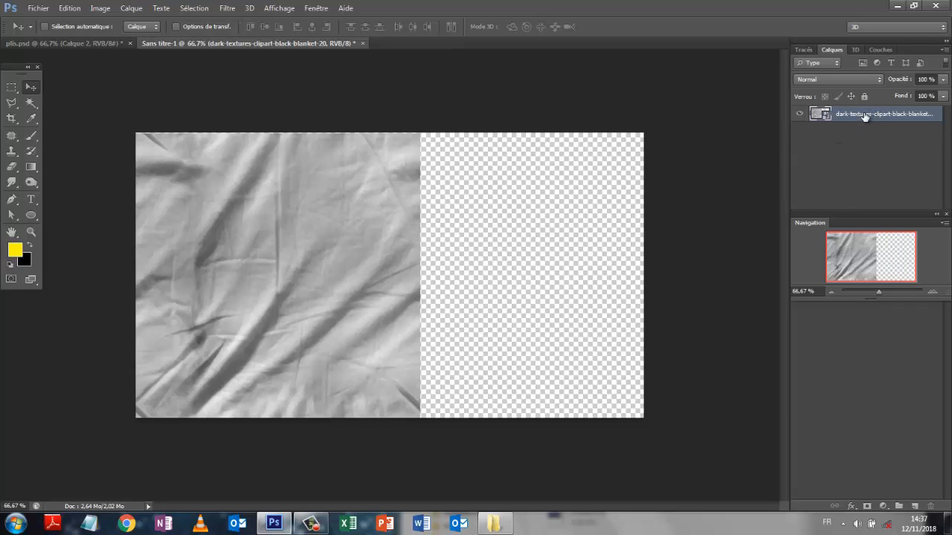
Duplicate the fabric texture layer and move the copy over the empty right half of the canvas
{"action": "left_click_drag", "start_coordinate": [865, 117], "coordinate": [914, 506]}
{"action": "left_click_drag", "start_coordinate": [346, 315], "coordinate": [602, 288]}
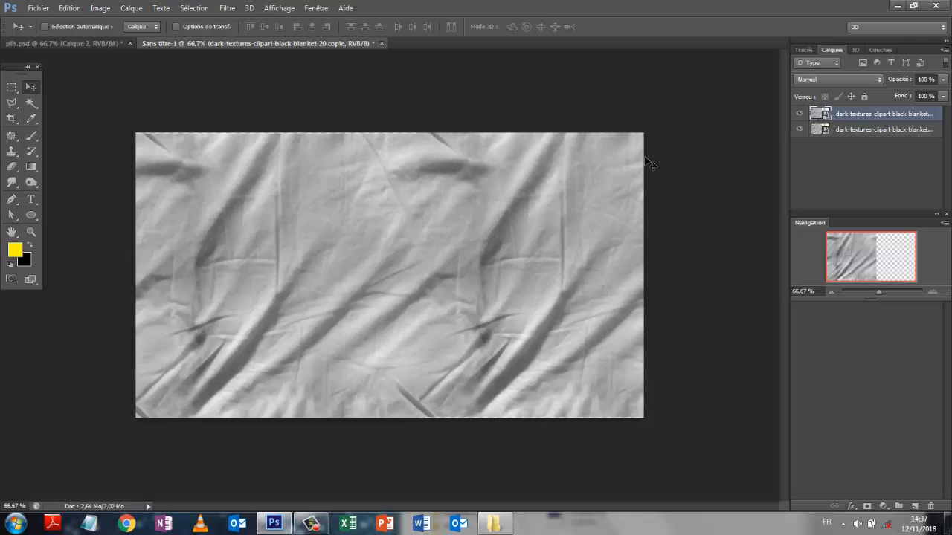
Rasterize both fabric texture layers and merge them into one layer
{"action": "left_click", "coordinate": [861, 129], "text": "shift"}
{"action": "right_click", "coordinate": [867, 130]}
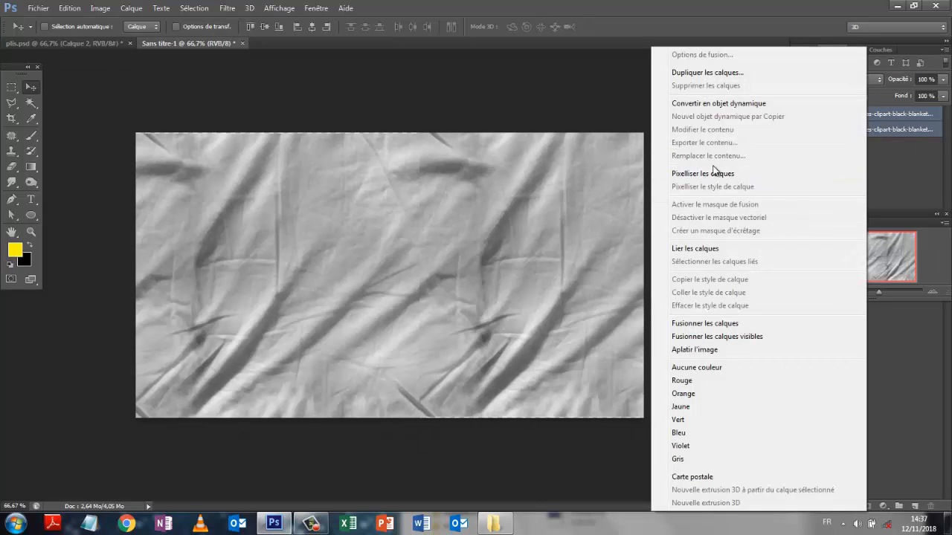
{"action": "left_click", "coordinate": [702, 175]}
{"action": "right_click", "coordinate": [866, 119]}
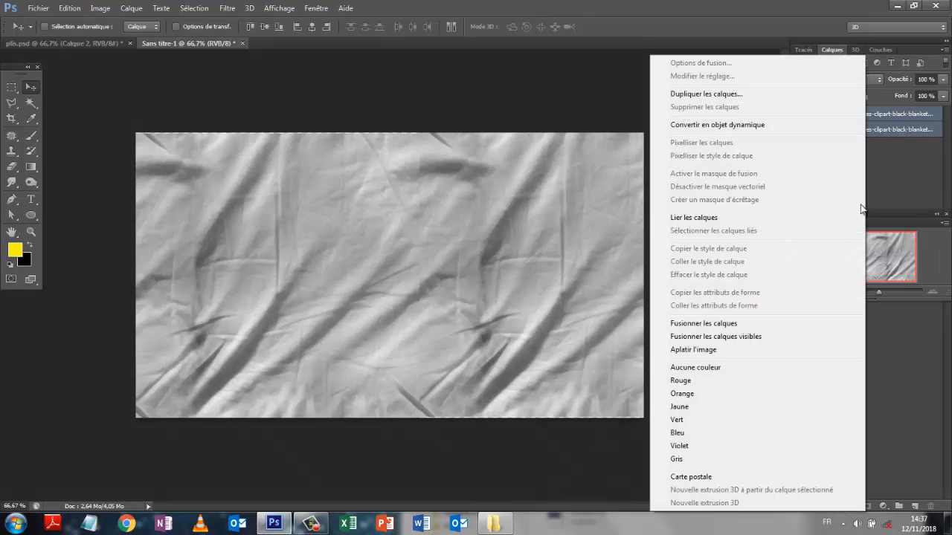
{"action": "left_click", "coordinate": [702, 330]}
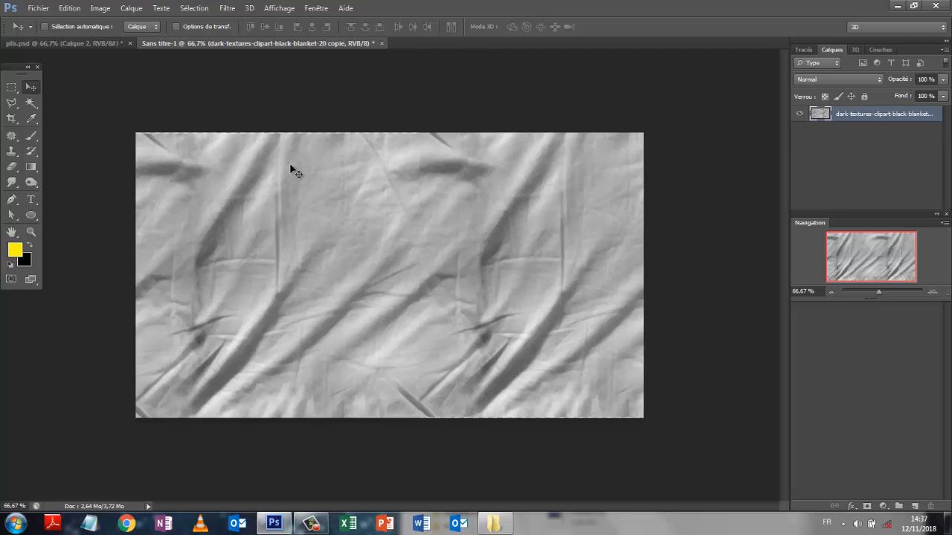
Desaturate the merged fabric texture layer
{"action": "left_click", "coordinate": [103, 10]}
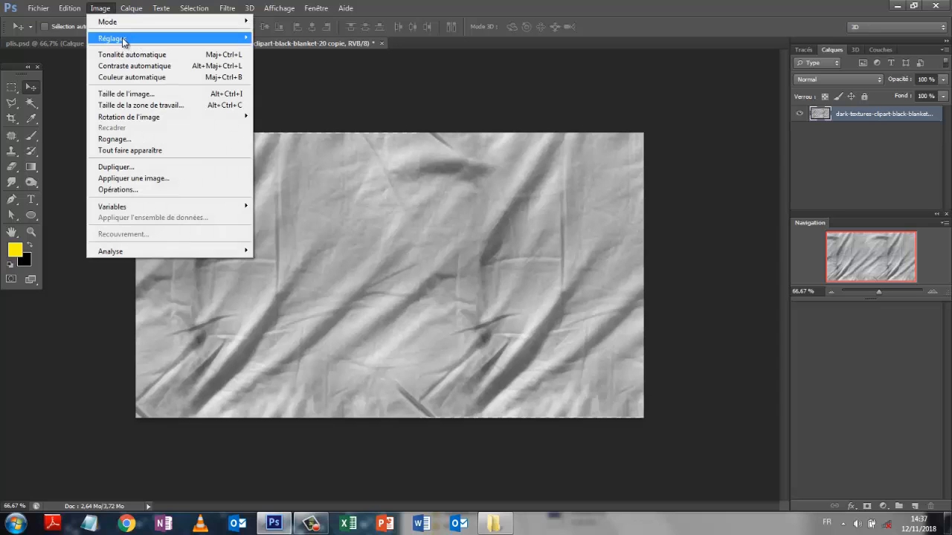
{"action": "mouse_move", "coordinate": [125, 39]}
{"action": "left_click", "coordinate": [289, 275]}
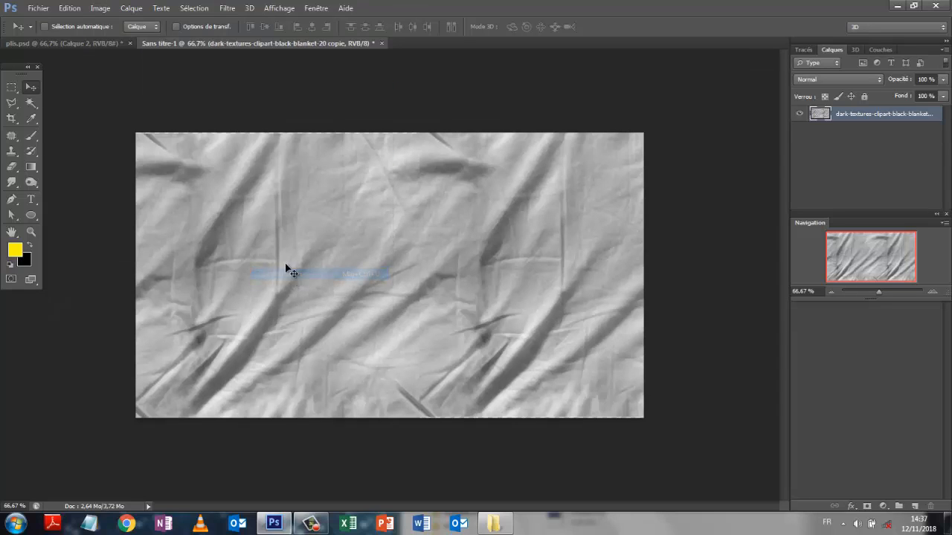
Apply a Gaussian blur with a 3.4 pixel radius to the fabric texture layer
{"action": "left_click", "coordinate": [229, 9]}
{"action": "mouse_move", "coordinate": [276, 134]}
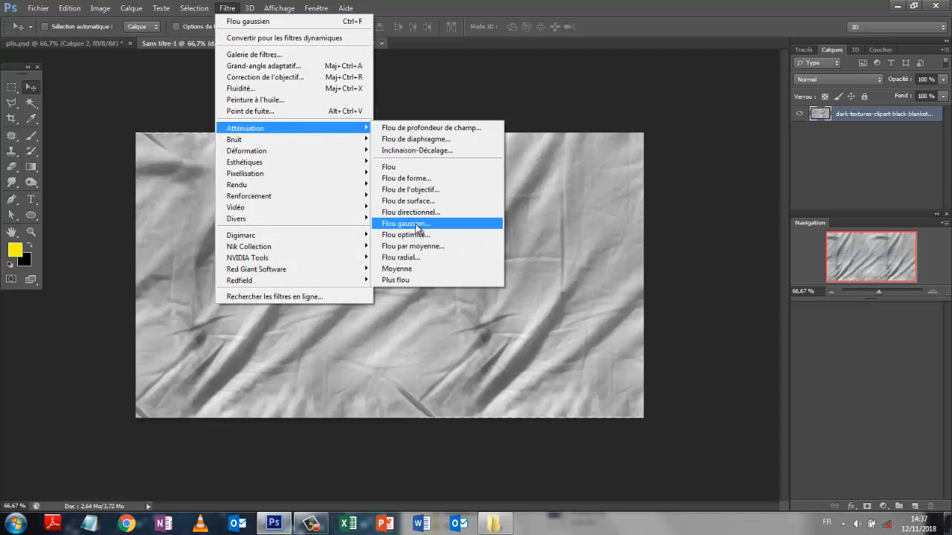
{"action": "left_click", "coordinate": [405, 223]}
{"action": "left_click_drag", "start_coordinate": [96, 304], "coordinate": [75, 313]}
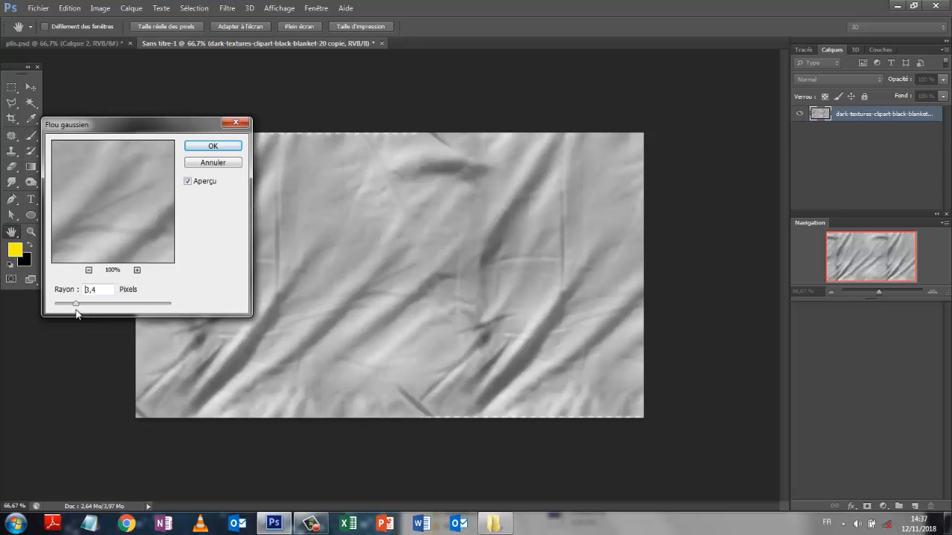
{"action": "left_click", "coordinate": [213, 147]}
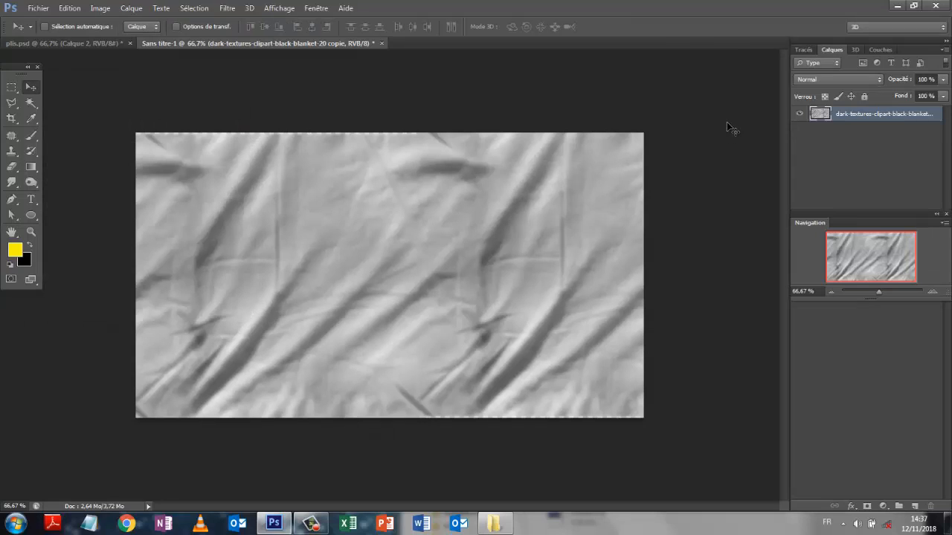
Save the document in the flag folder as a Photoshop file named "pli tuto.psd"
{"action": "left_click", "coordinate": [39, 9]}
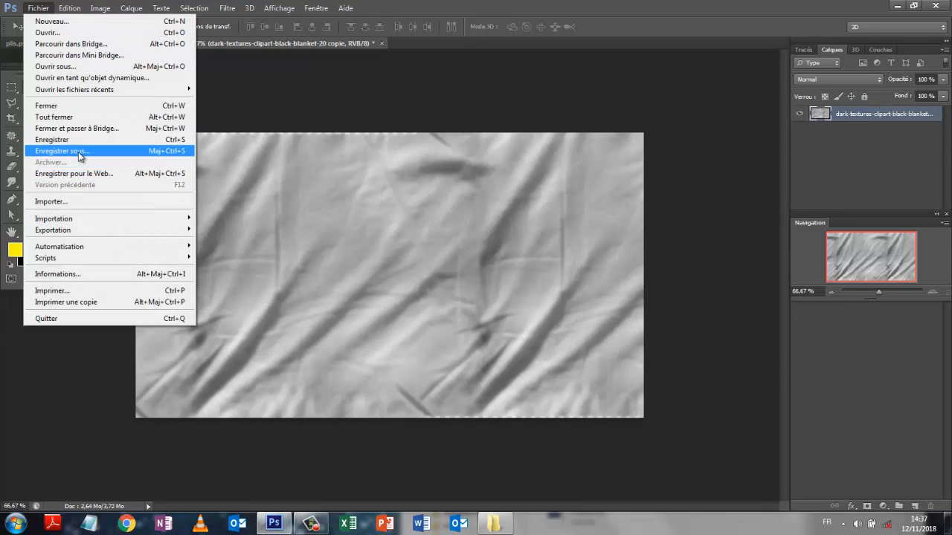
{"action": "left_click", "coordinate": [79, 152]}
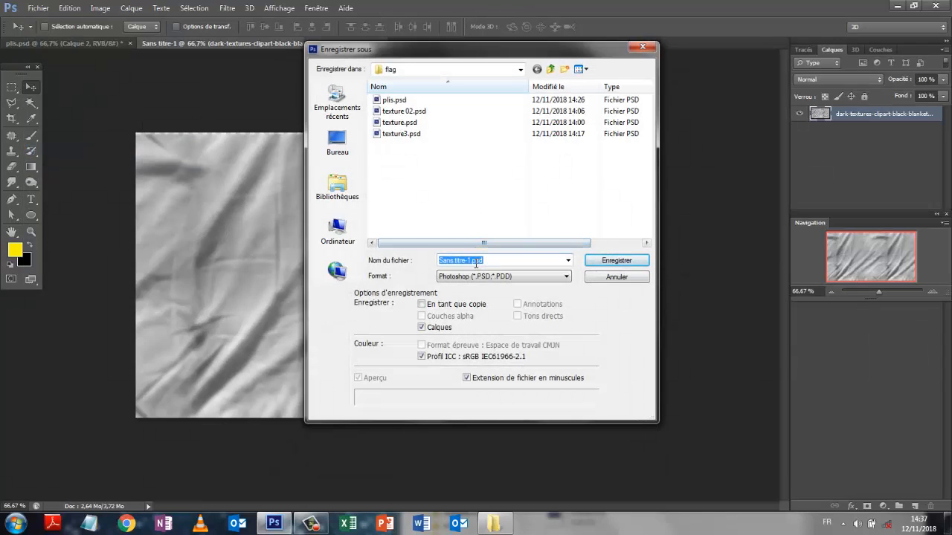
{"action": "left_click_drag", "start_coordinate": [469, 259], "coordinate": [425, 261]}
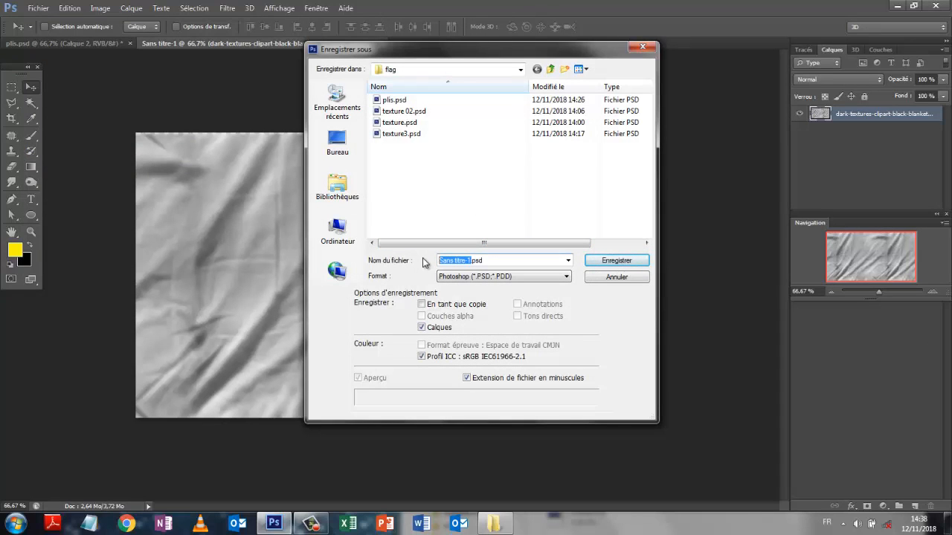
{"action": "type", "text": "pli tuto"}
{"action": "key", "text": "Return"}
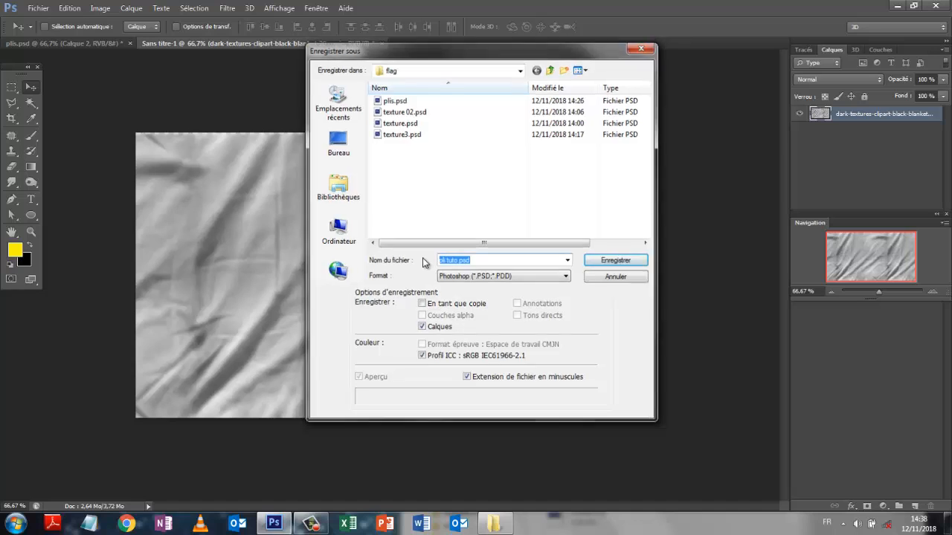
{"action": "key", "text": "Return"}
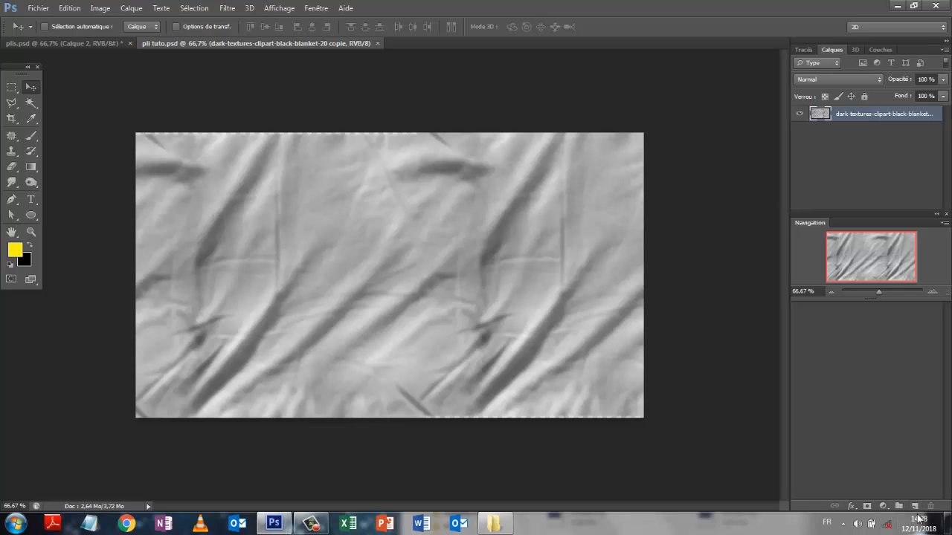
Add a new layer above the fabric texture and fill it with white (Blanc) in Normal mode at 100% opacity
{"action": "left_click", "coordinate": [914, 507]}
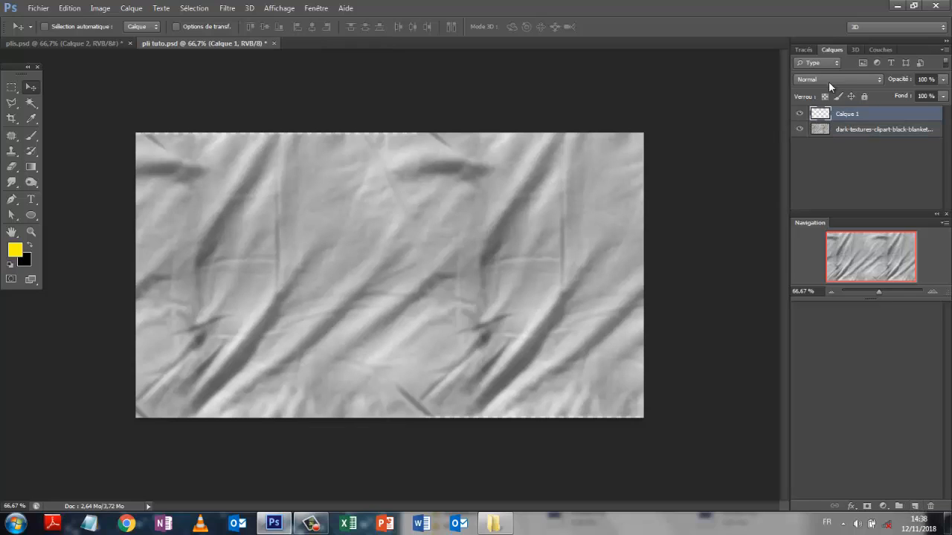
{"action": "left_click", "coordinate": [104, 9]}
{"action": "mouse_move", "coordinate": [111, 39]}
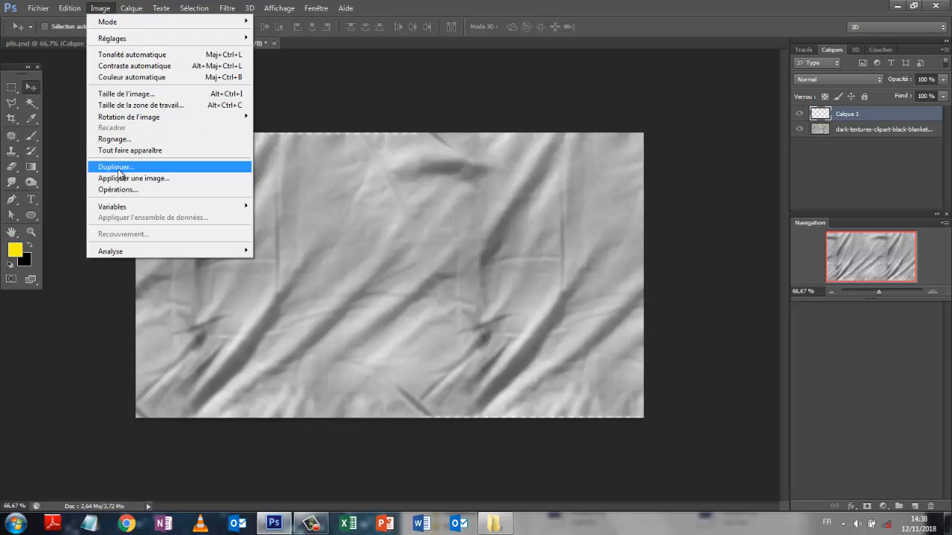
{"action": "mouse_move", "coordinate": [70, 8]}
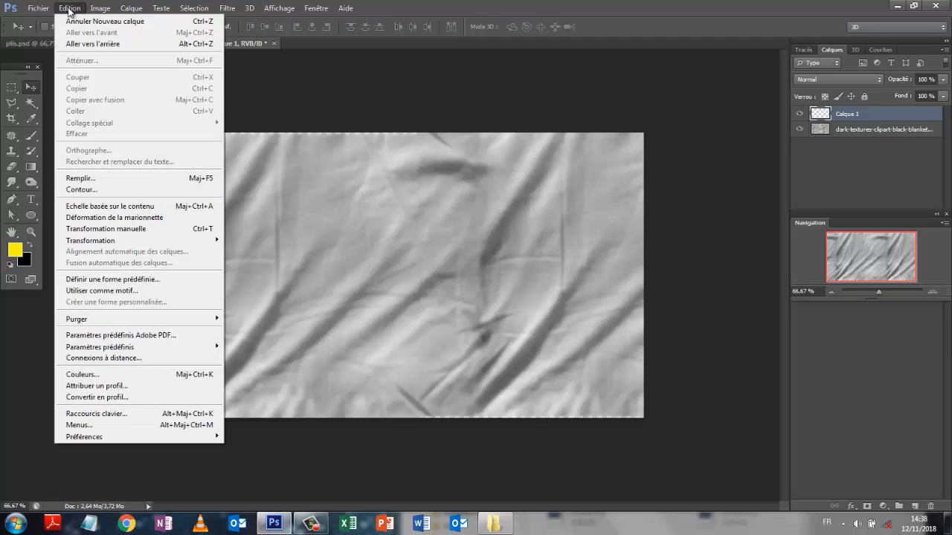
{"action": "left_click", "coordinate": [88, 180]}
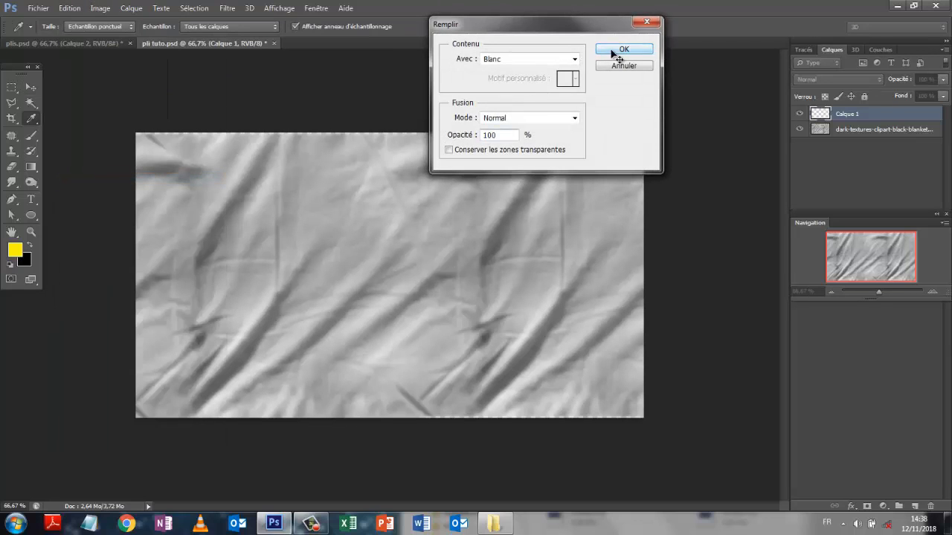
{"action": "left_click", "coordinate": [614, 49]}
{"action": "key", "text": "v"}
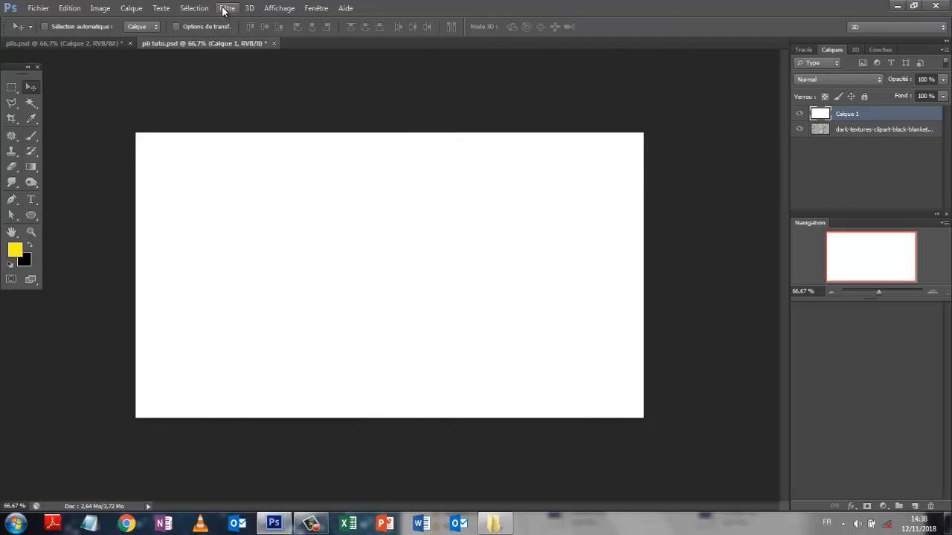
Apply a pattern overlay (Incrustation de motif) style to the white layer, leaving the gradient overlay disabled
{"action": "left_click", "coordinate": [131, 9]}
{"action": "mouse_move", "coordinate": [149, 76]}
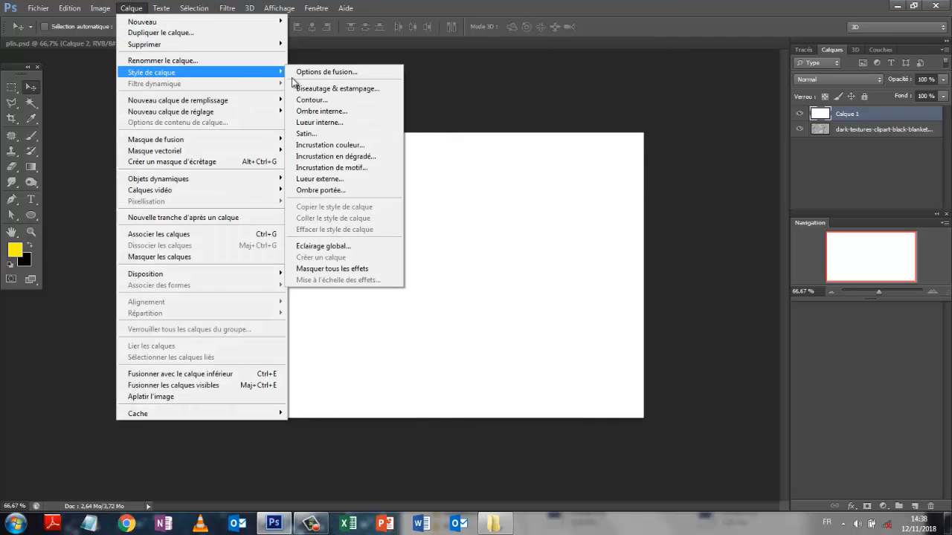
{"action": "left_click", "coordinate": [331, 158]}
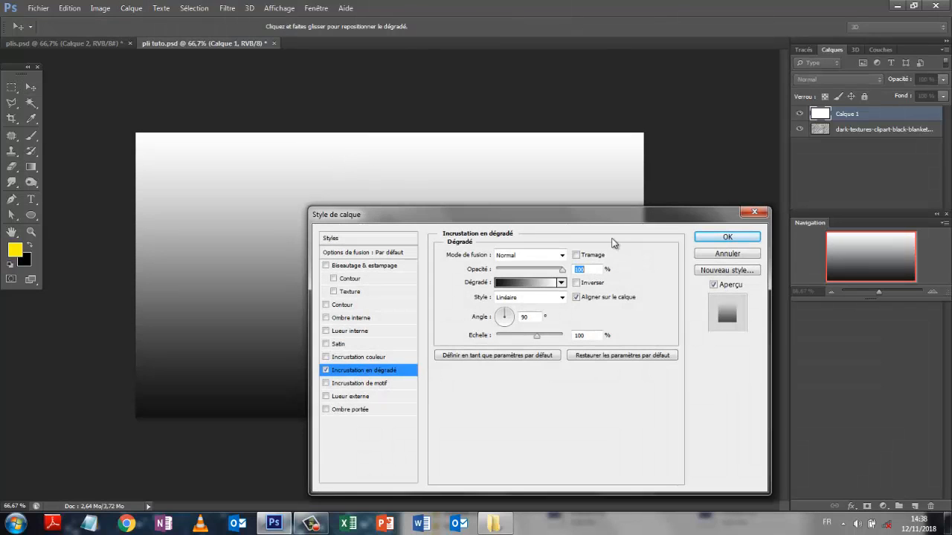
{"action": "left_click", "coordinate": [326, 370]}
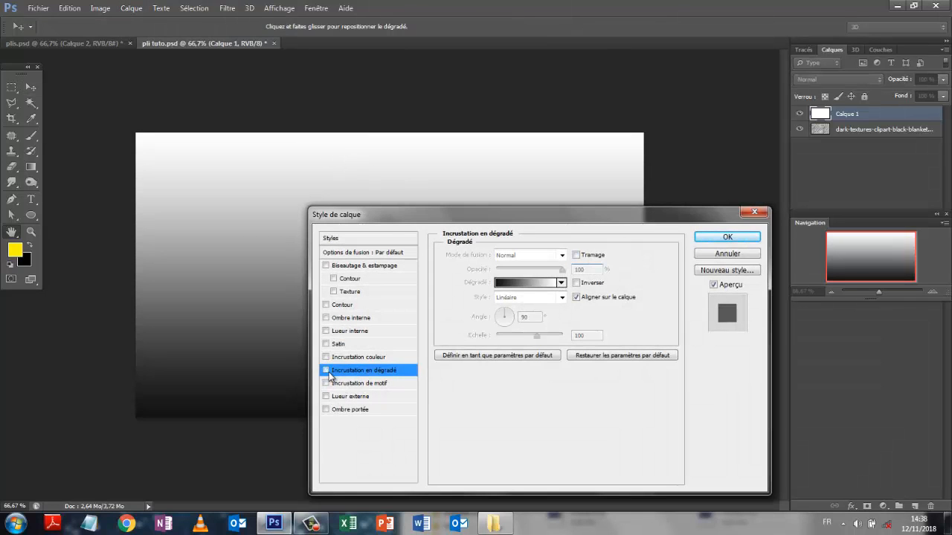
{"action": "left_click", "coordinate": [325, 383]}
{"action": "left_click", "coordinate": [351, 384]}
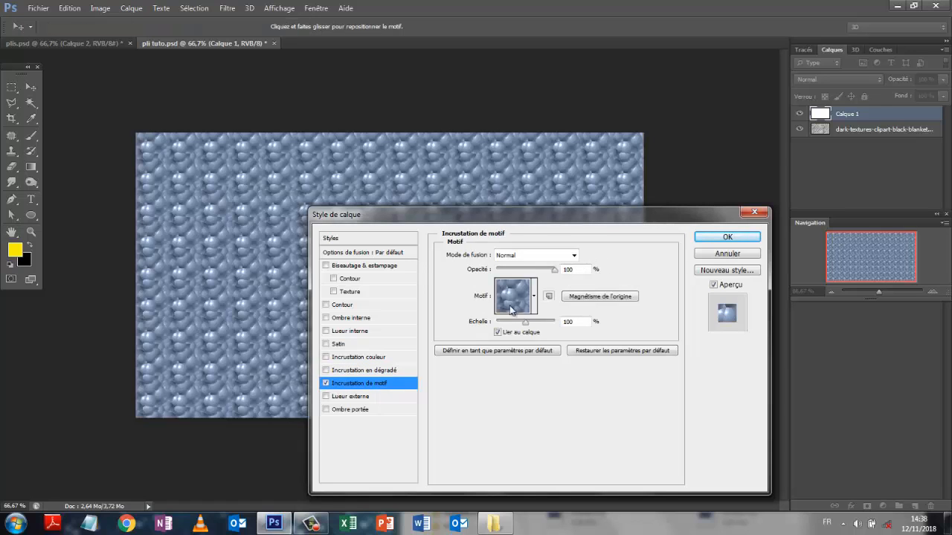
{"action": "left_click", "coordinate": [573, 256]}
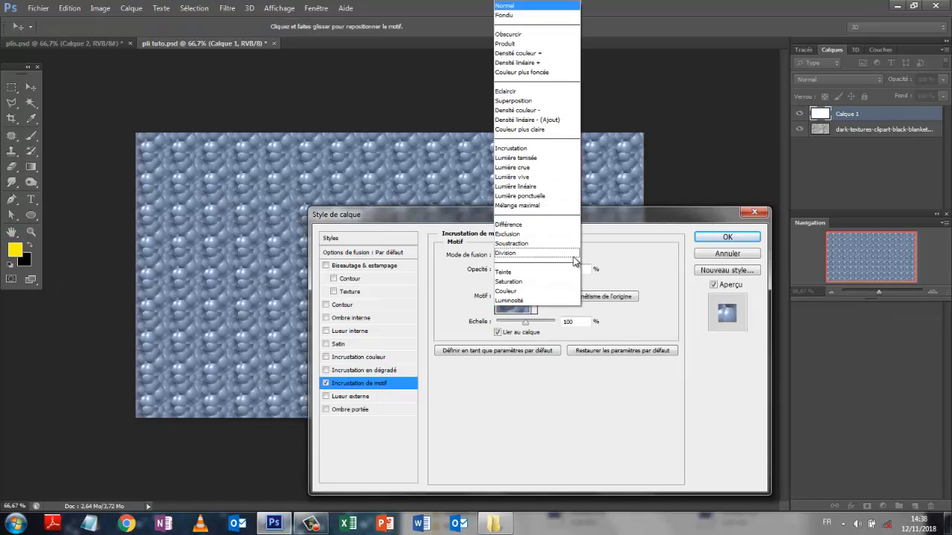
{"action": "left_click", "coordinate": [574, 255]}
{"action": "left_click", "coordinate": [535, 296]}
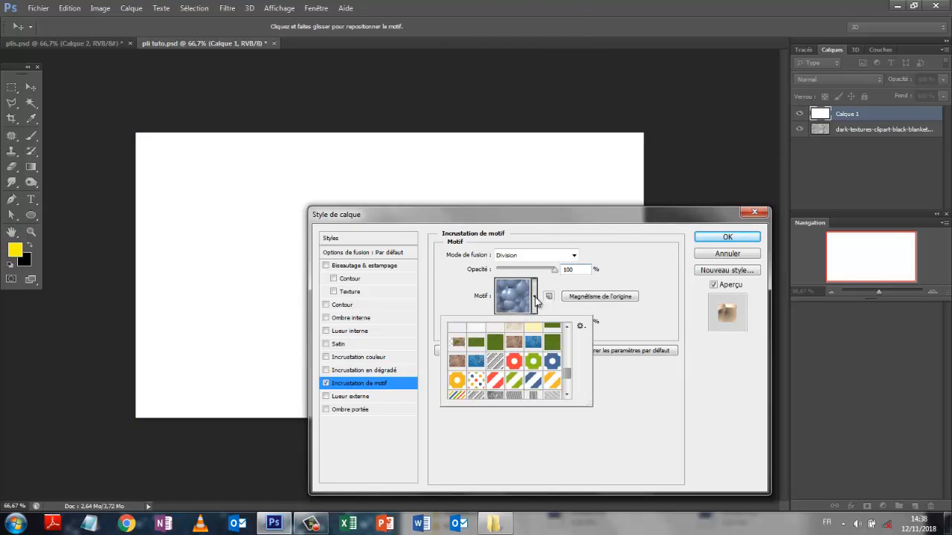
{"action": "left_click", "coordinate": [573, 255]}
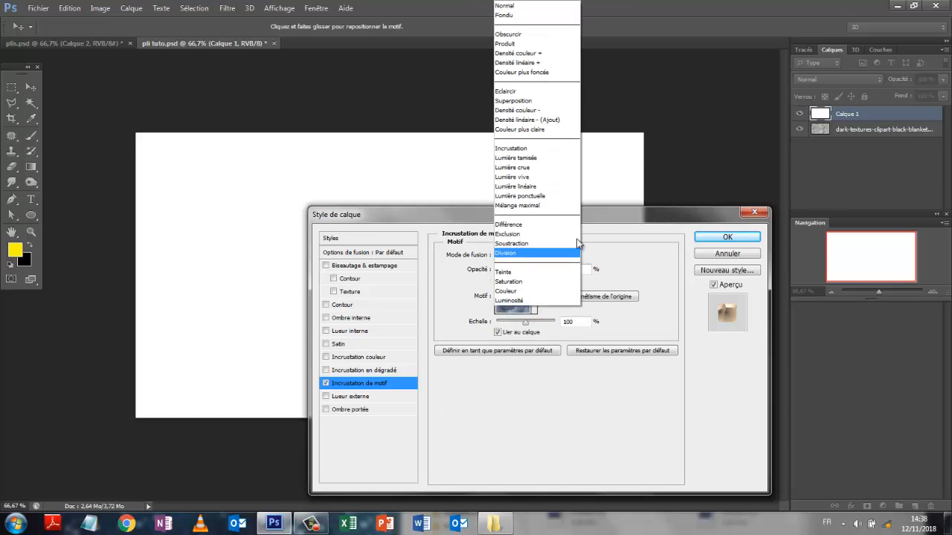
{"action": "left_click", "coordinate": [518, 9]}
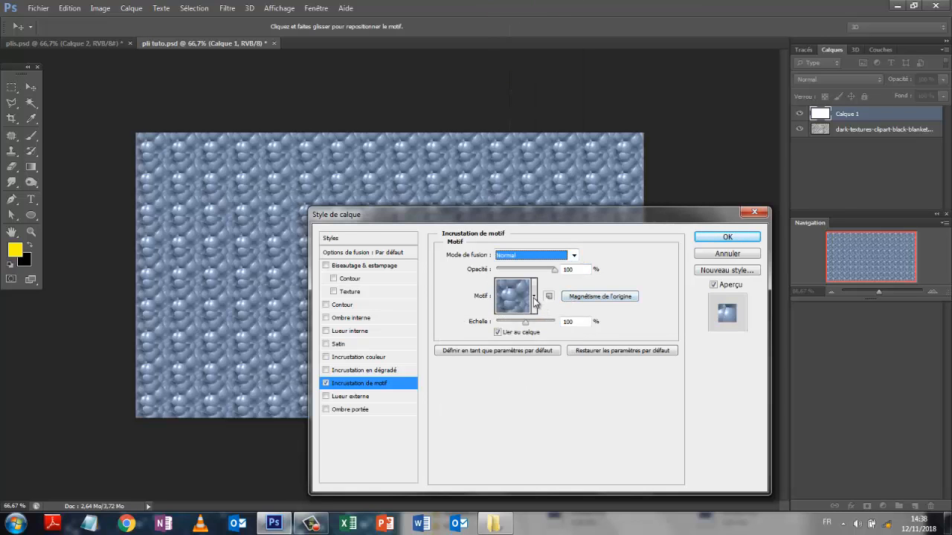
Set the pattern overlay to the red pattern with white dots at 19% scale and apply the layer style
{"action": "left_click", "coordinate": [534, 297]}
{"action": "left_click", "coordinate": [513, 361]}
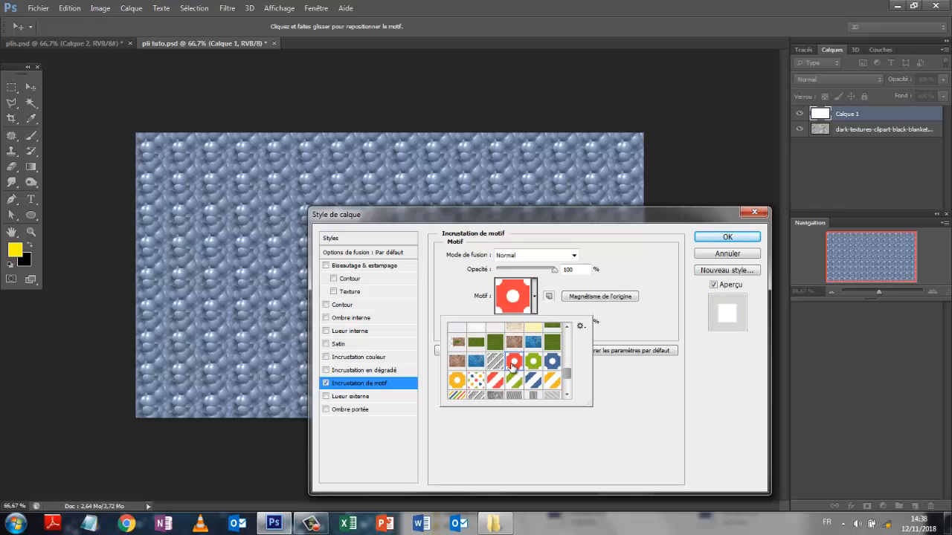
{"action": "left_click", "coordinate": [627, 386]}
{"action": "left_click_drag", "start_coordinate": [525, 324], "coordinate": [504, 335]}
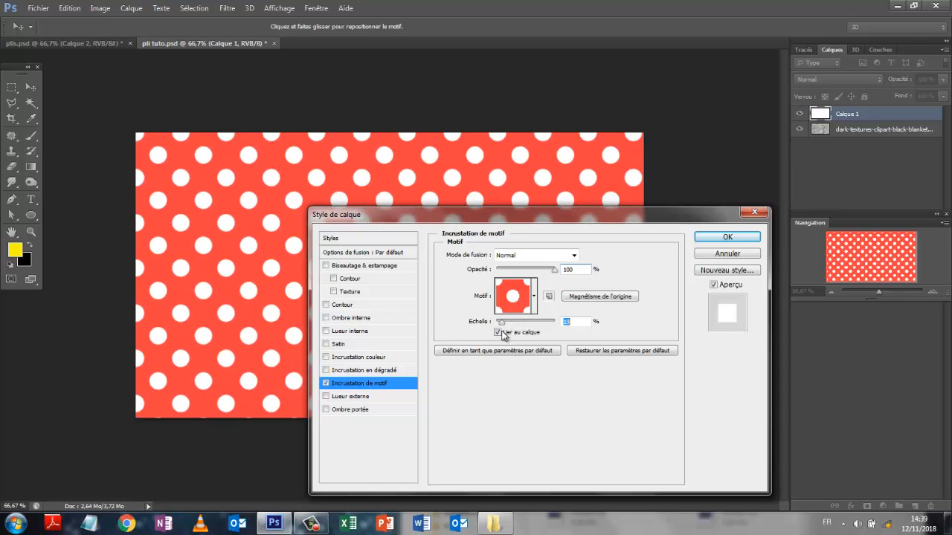
{"action": "left_click_drag", "start_coordinate": [539, 214], "coordinate": [394, 131]}
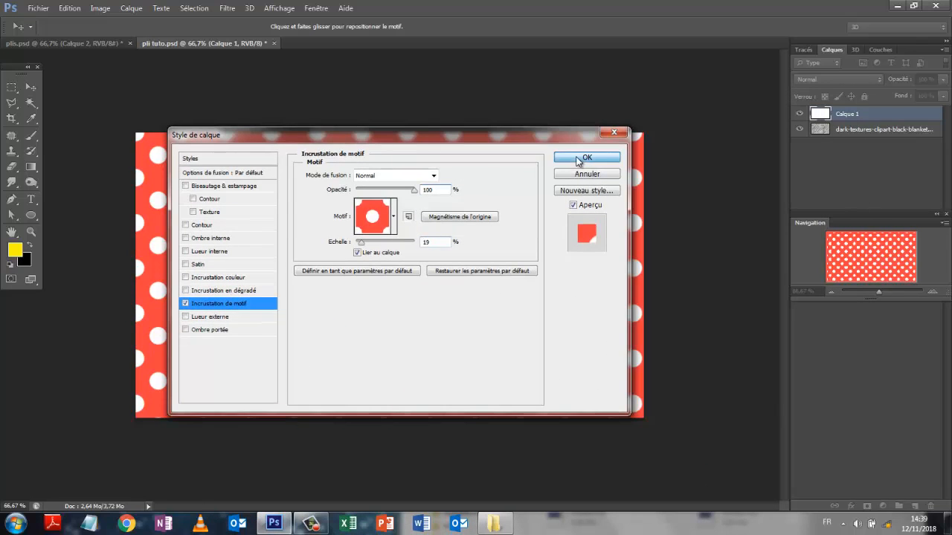
{"action": "left_click", "coordinate": [578, 159]}
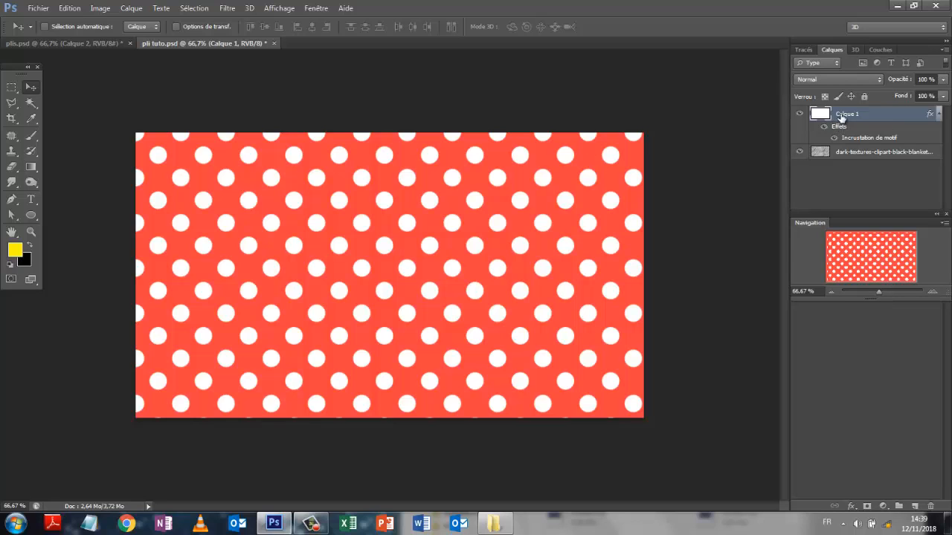
Rasterize the layer style of Calque 1 (Pixelliser le style de calque), leaving that layer selected
{"action": "right_click", "coordinate": [841, 116]}
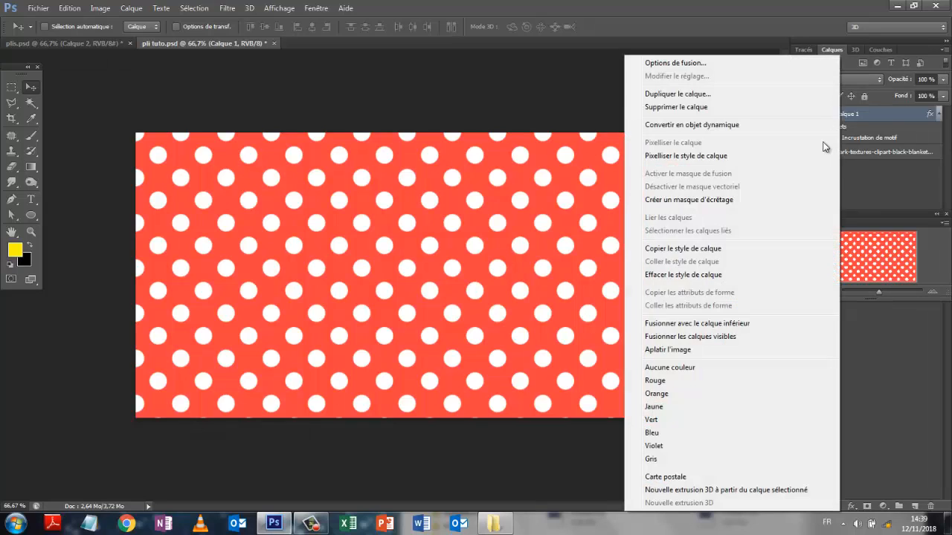
{"action": "left_click", "coordinate": [672, 159]}
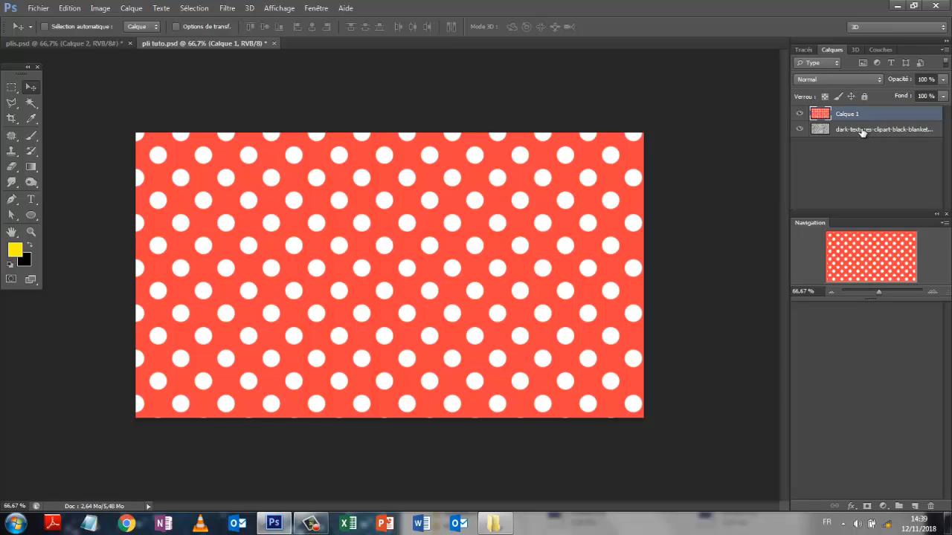
{"action": "left_click", "coordinate": [862, 132]}
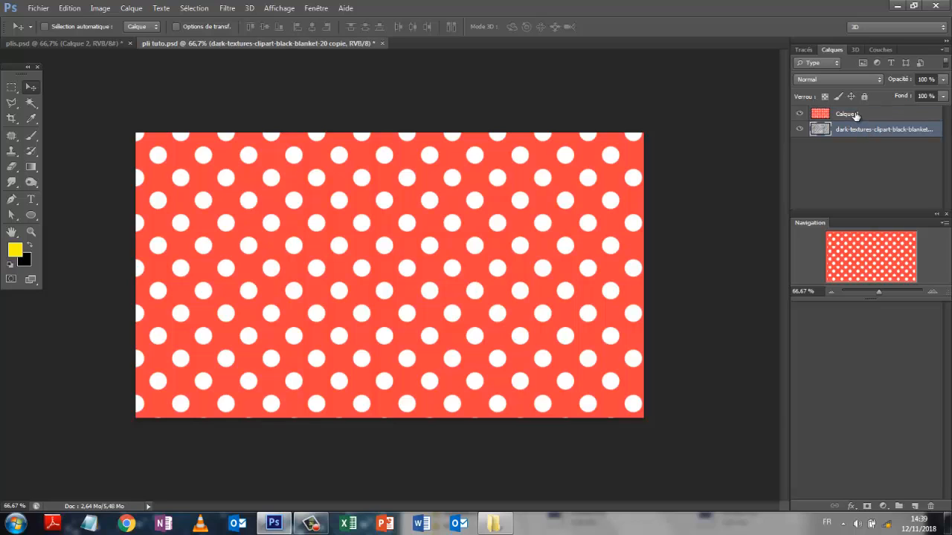
{"action": "left_click", "coordinate": [855, 117]}
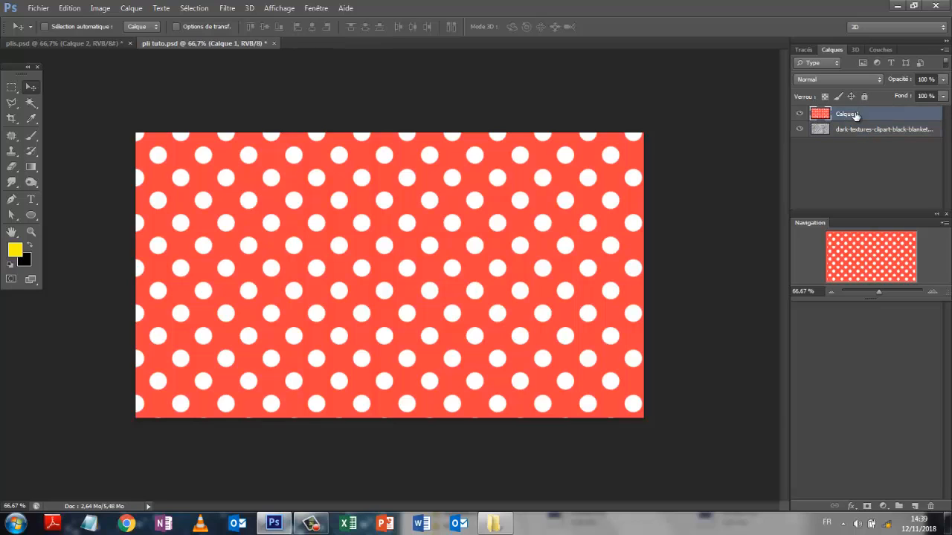
Displace the dotted layer with the Dispersion filter at 15 horizontal and 15 vertical scale, using "pli tuto.psd" as the reference image
{"action": "left_click", "coordinate": [227, 8]}
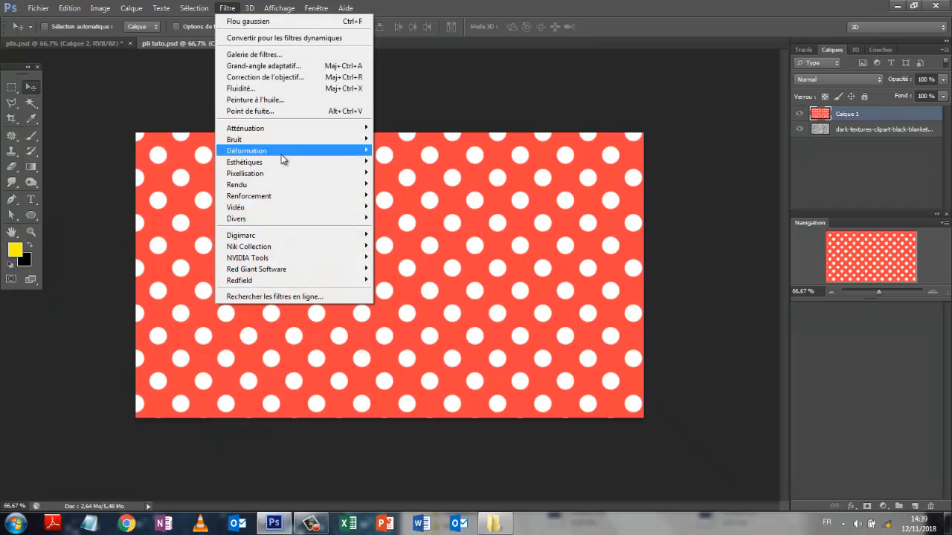
{"action": "mouse_move", "coordinate": [283, 152]}
{"action": "left_click", "coordinate": [413, 186]}
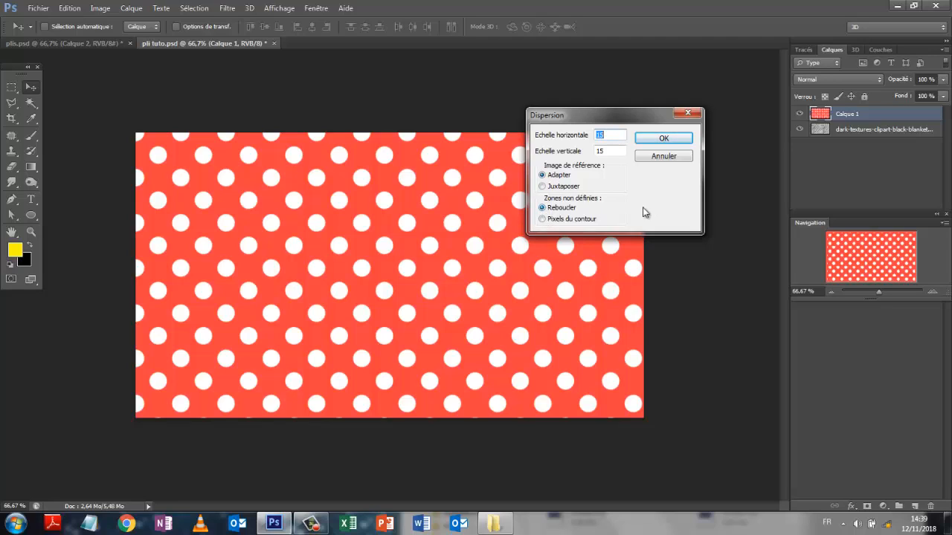
{"action": "left_click", "coordinate": [664, 140]}
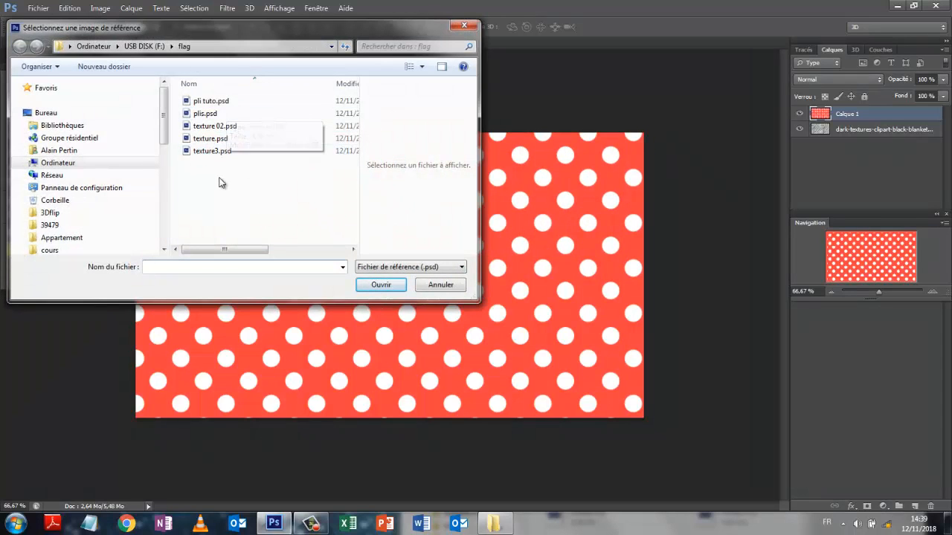
{"action": "left_click", "coordinate": [211, 104]}
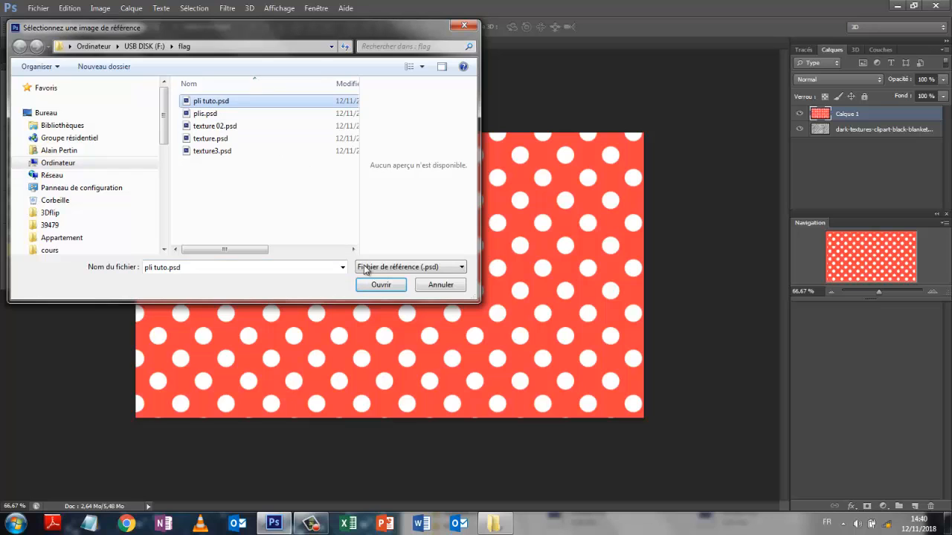
{"action": "left_click", "coordinate": [380, 286]}
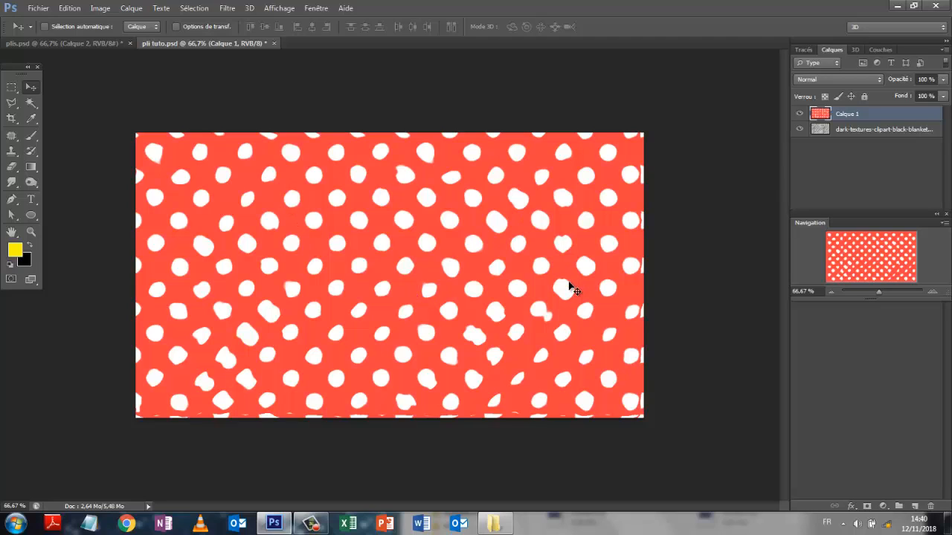
Move the fabric texture layer above the dotted layer and set its blend mode to Lumière crue
{"action": "left_click", "coordinate": [862, 132]}
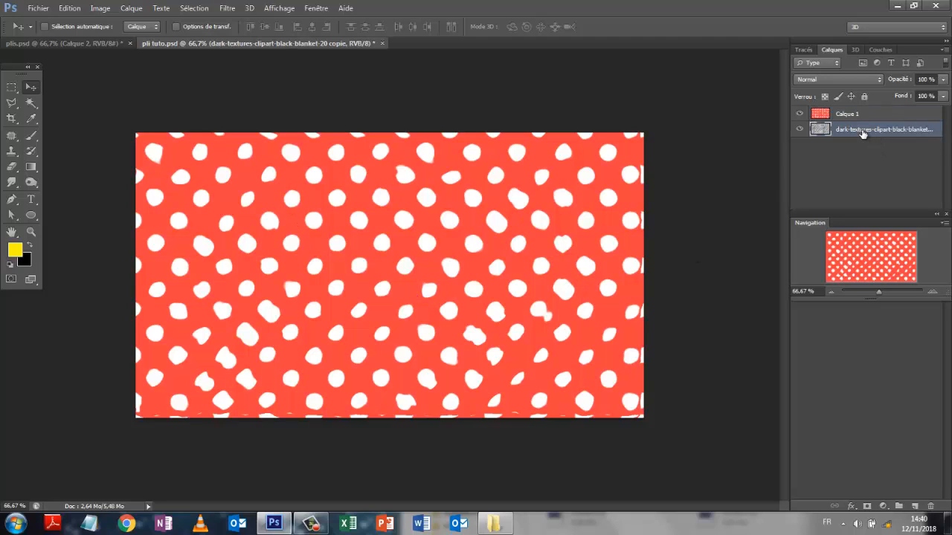
{"action": "left_click_drag", "start_coordinate": [863, 133], "coordinate": [861, 119]}
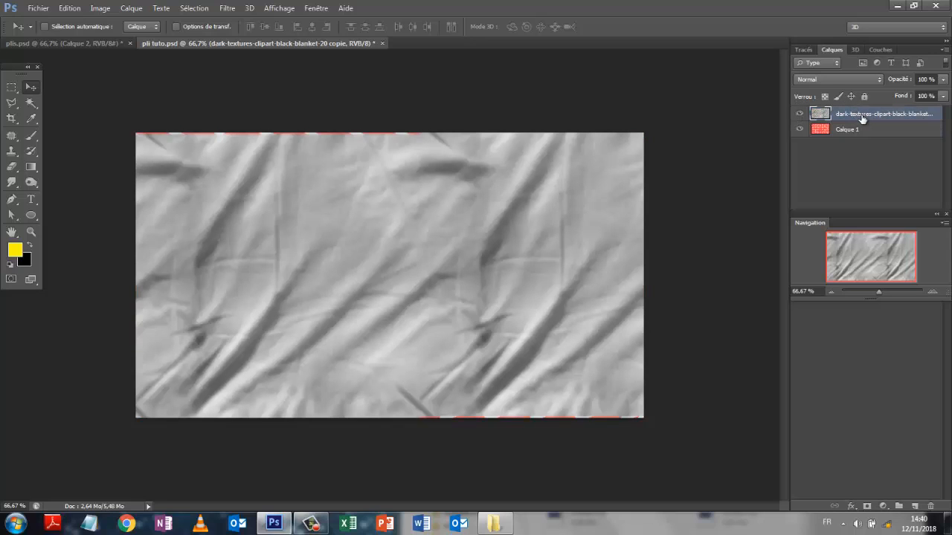
{"action": "left_click", "coordinate": [878, 79]}
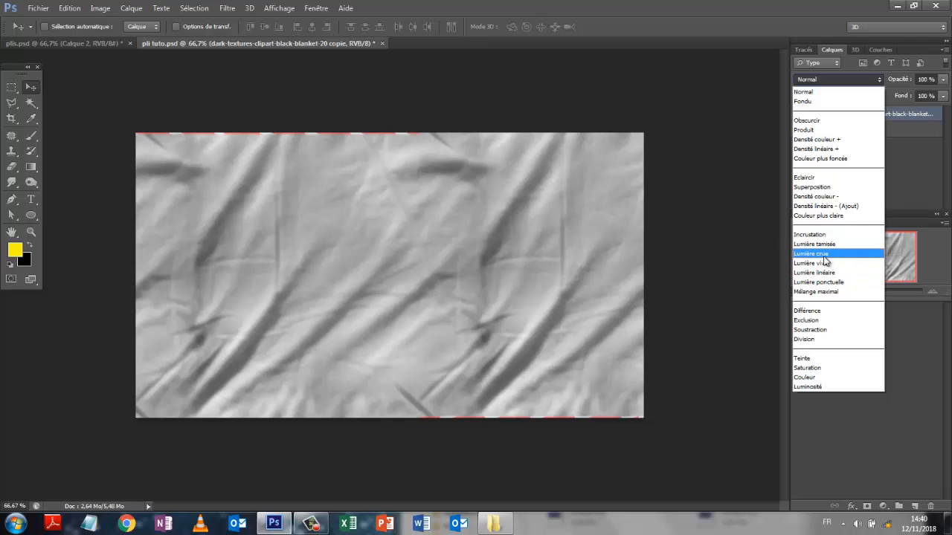
{"action": "left_click", "coordinate": [812, 253]}
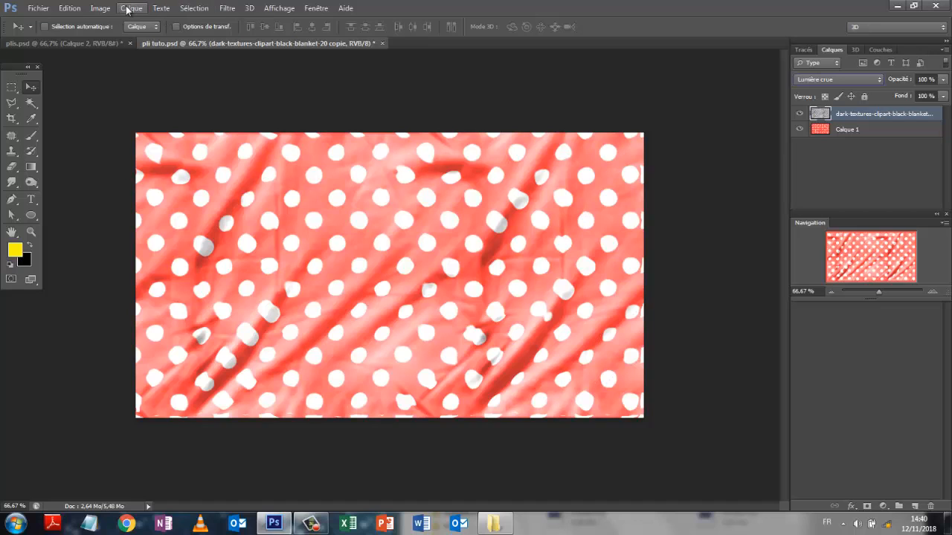
Adjust the fabric texture layer's Luminosité/Contraste to brightness -91 and contrast 26
{"action": "left_click", "coordinate": [101, 8]}
{"action": "mouse_move", "coordinate": [112, 39]}
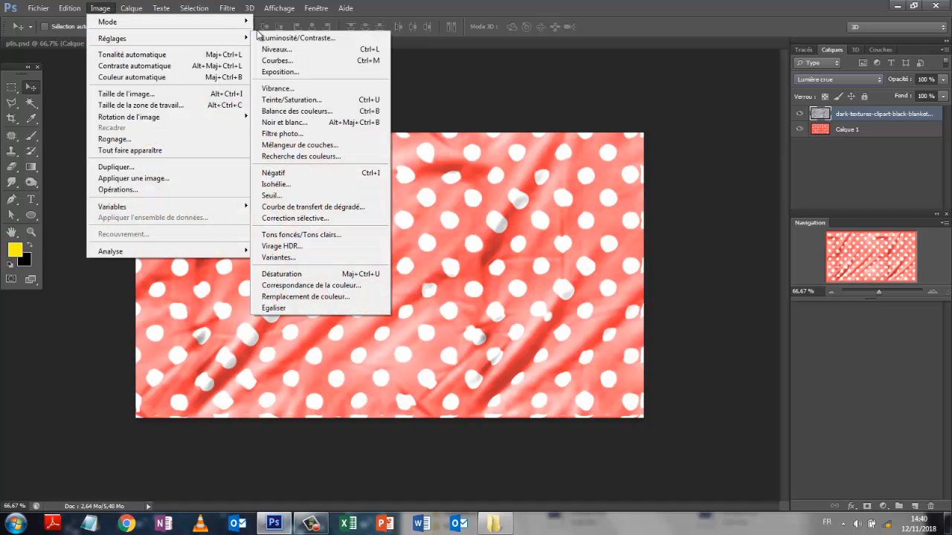
{"action": "left_click", "coordinate": [286, 37]}
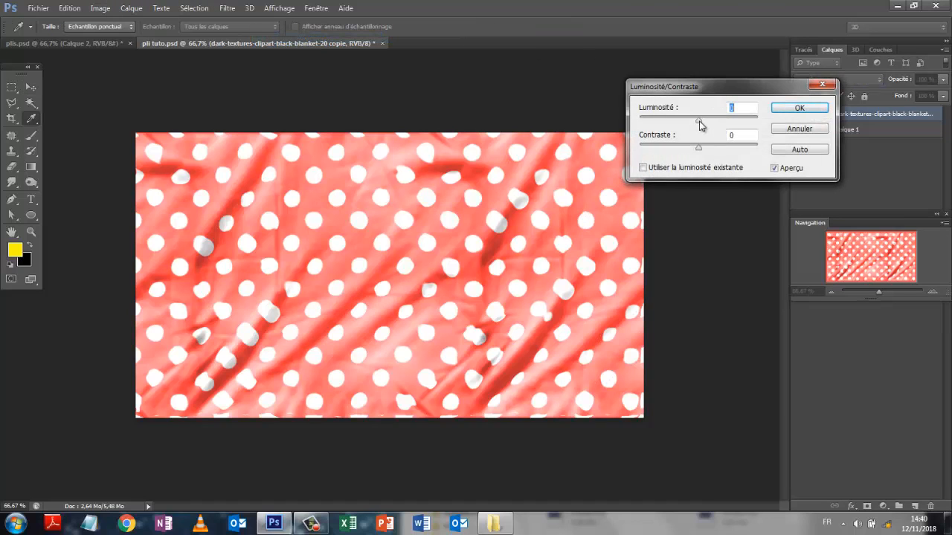
{"action": "left_click_drag", "start_coordinate": [698, 121], "coordinate": [714, 151]}
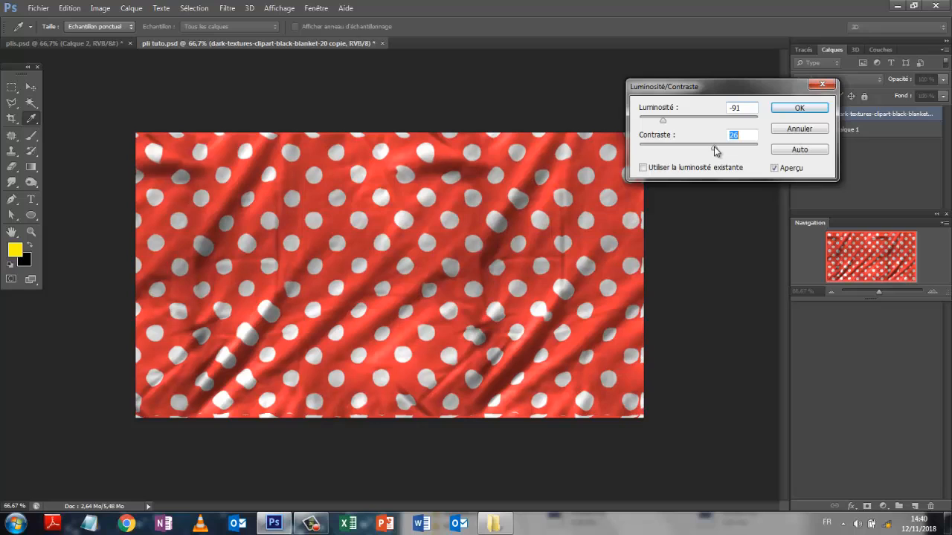
{"action": "left_click", "coordinate": [797, 109]}
{"action": "key", "text": "v"}
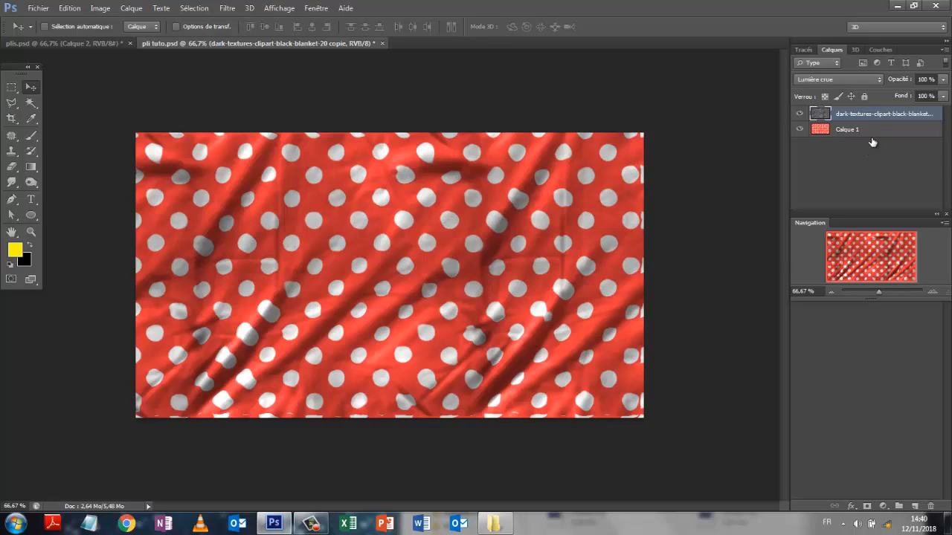
Stretch Calque 1 slightly beyond all canvas edges with a free transform, to about 101% width and 103% height
{"action": "left_click", "coordinate": [867, 132]}
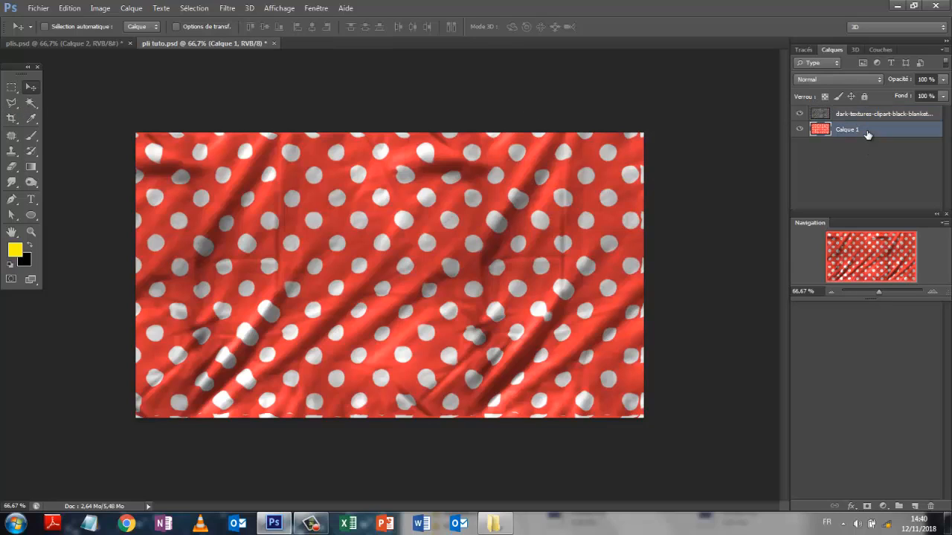
{"action": "left_click", "coordinate": [70, 8]}
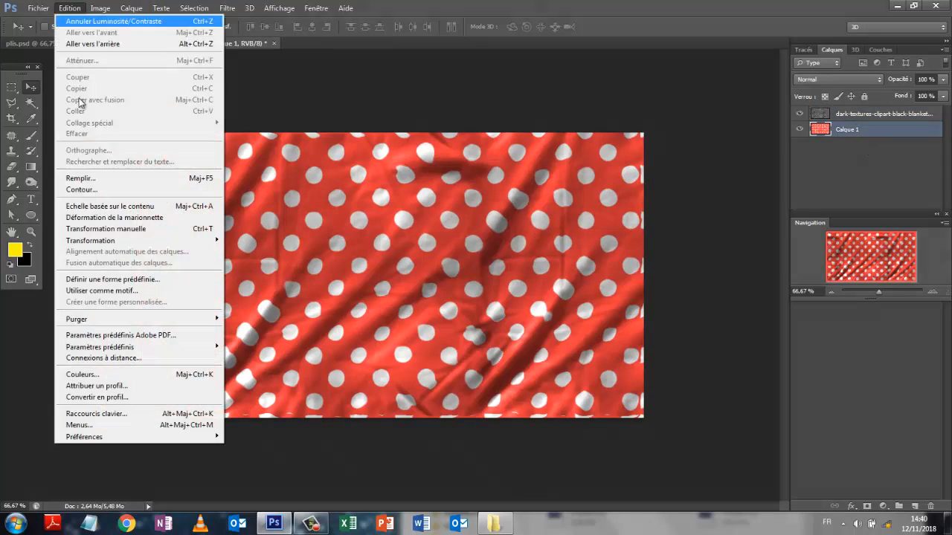
{"action": "left_click", "coordinate": [105, 229]}
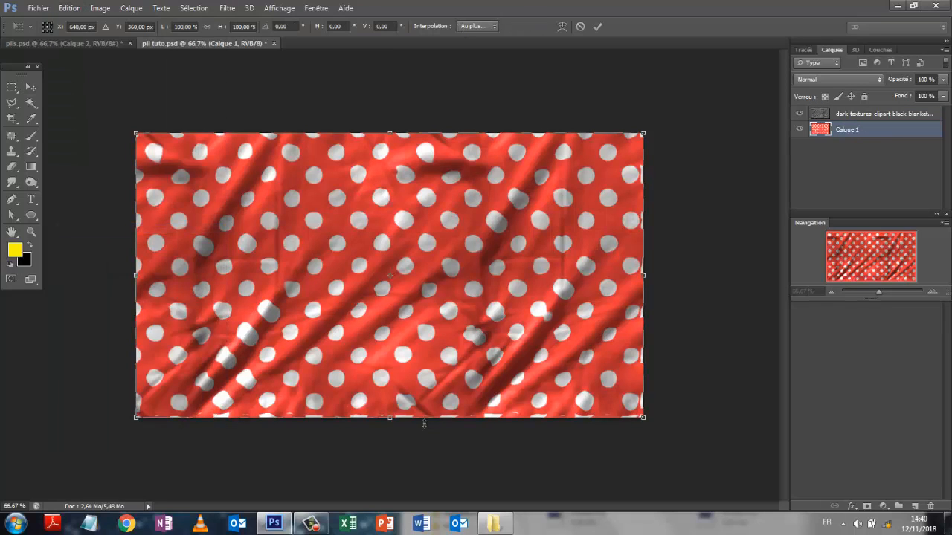
{"action": "left_click_drag", "start_coordinate": [390, 419], "coordinate": [391, 423]}
{"action": "left_click_drag", "start_coordinate": [390, 136], "coordinate": [390, 129]}
{"action": "left_click_drag", "start_coordinate": [137, 276], "coordinate": [133, 276]}
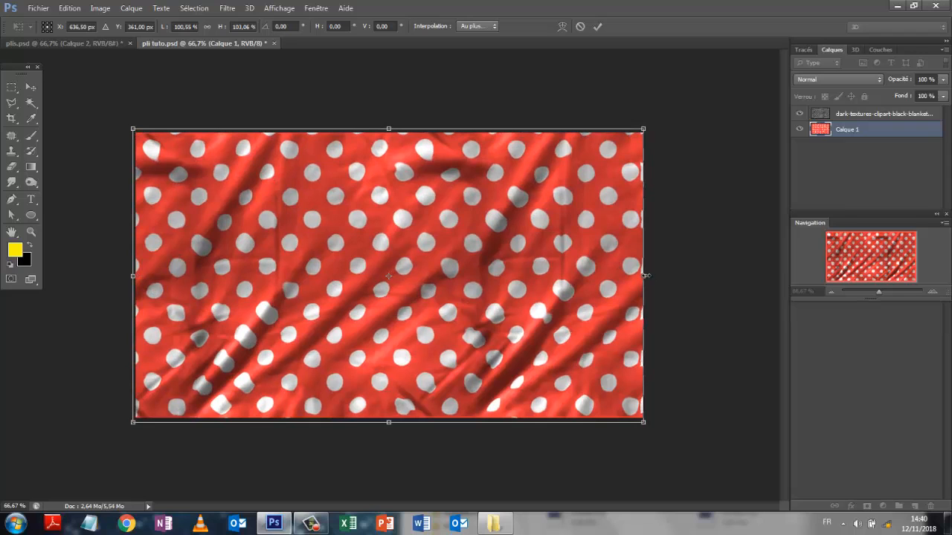
{"action": "left_click_drag", "start_coordinate": [644, 276], "coordinate": [645, 275]}
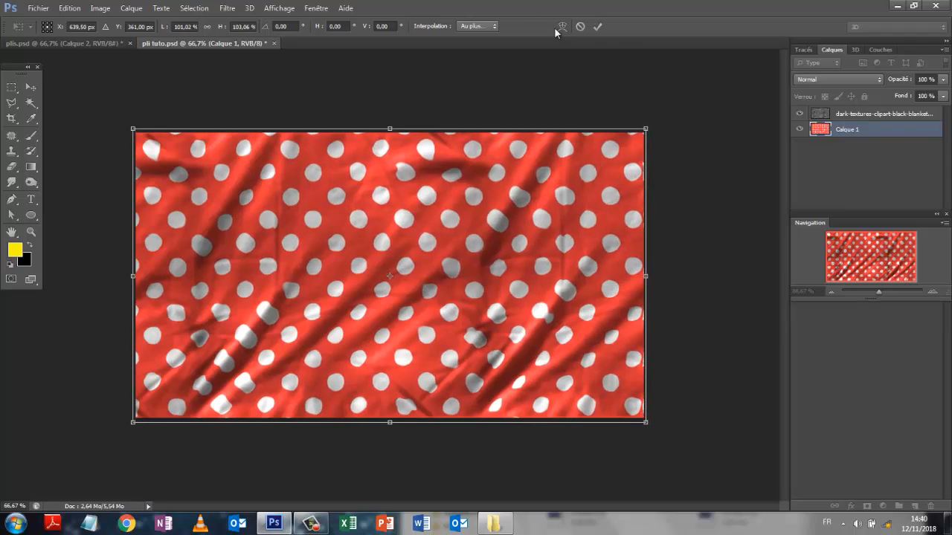
{"action": "left_click", "coordinate": [597, 27]}
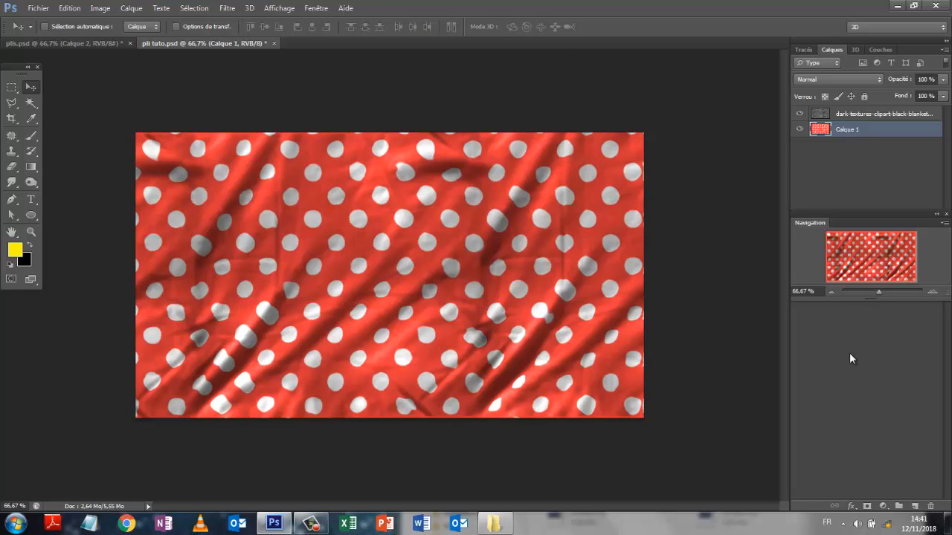